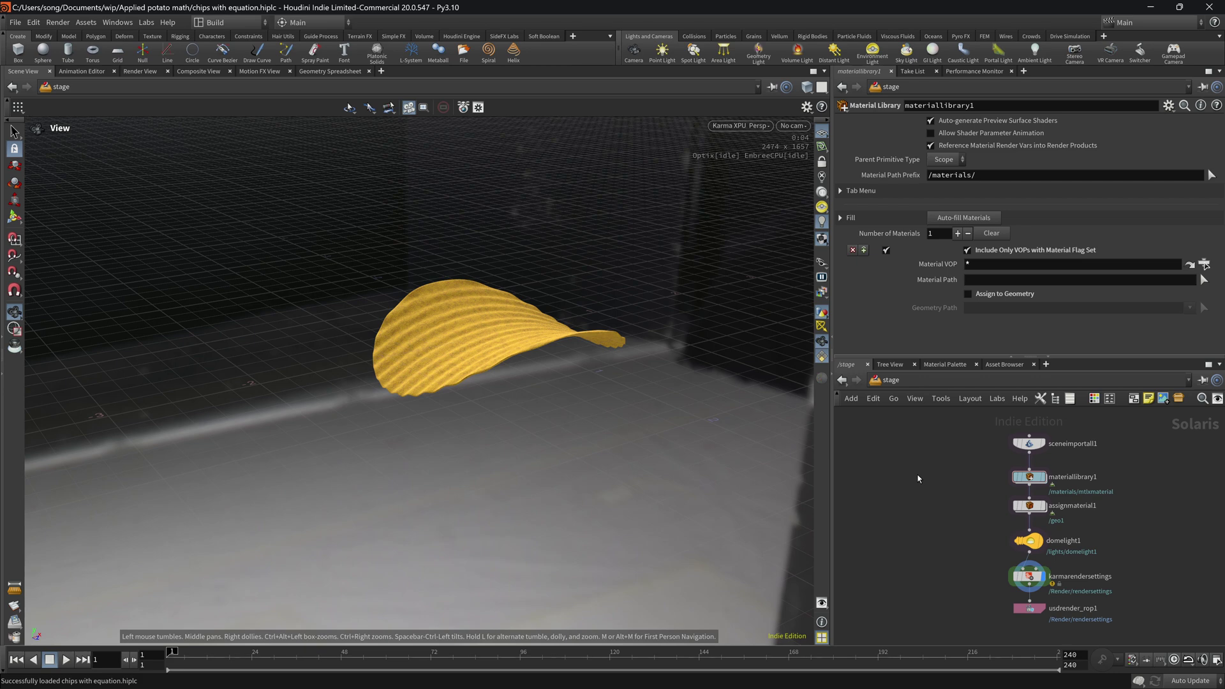
# - Orbit the Karma-rendered chip, then drag the divider left to widen the parameter and network panes
pyautogui.moveTo(485, 357); pyautogui.dragTo(543, 355)
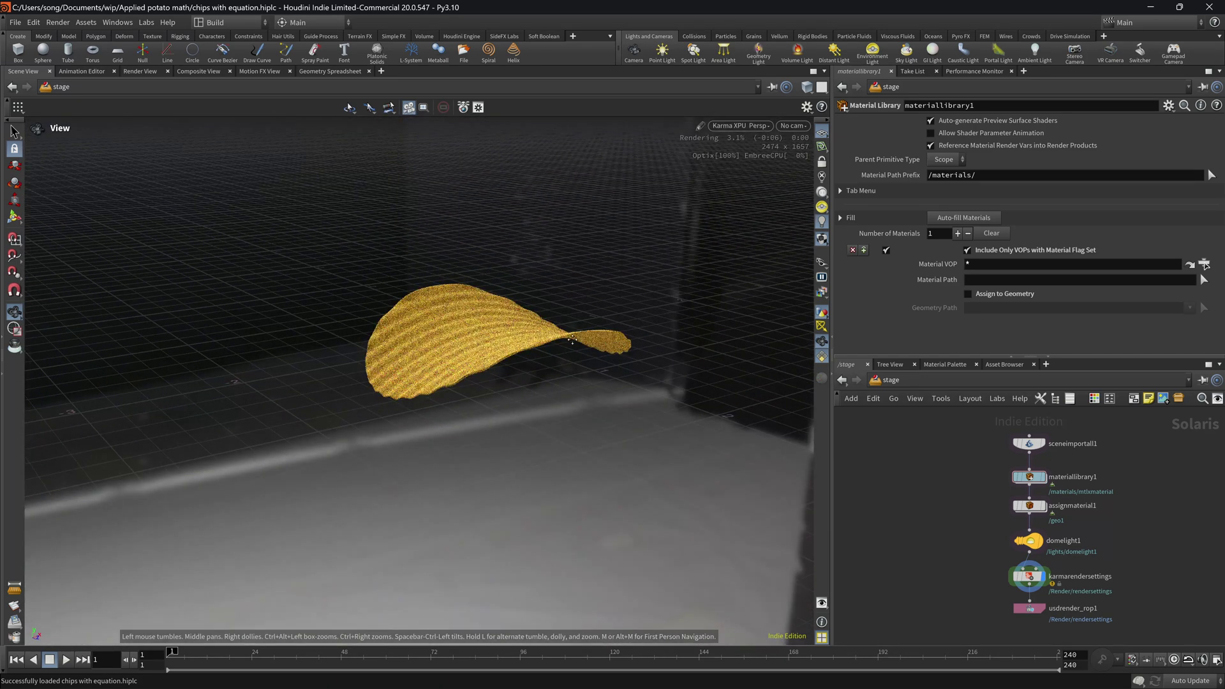
pyautogui.moveTo(831, 421); pyautogui.dragTo(673, 383)
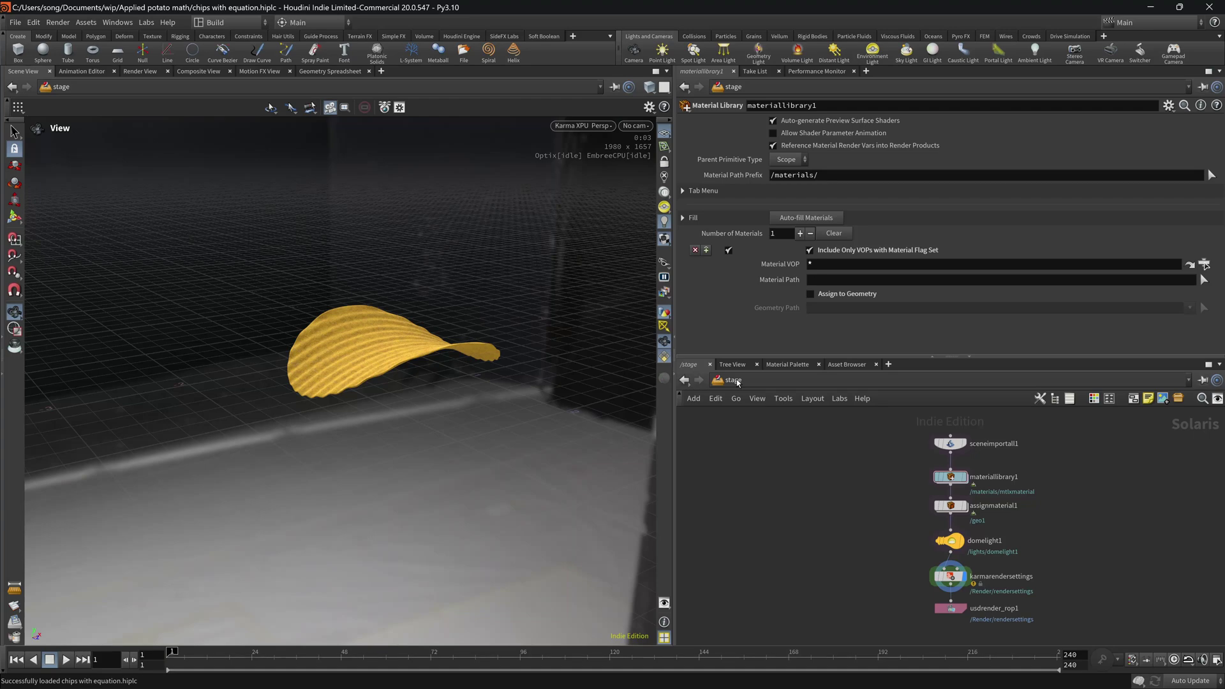
# - Switch to the obj network and dive into geo1 to see its grid-to-subdivide node chain
pyautogui.click(737, 381)
pyautogui.click(753, 428)
pyautogui.click(914, 462)
pyautogui.doubleClick(914, 462)
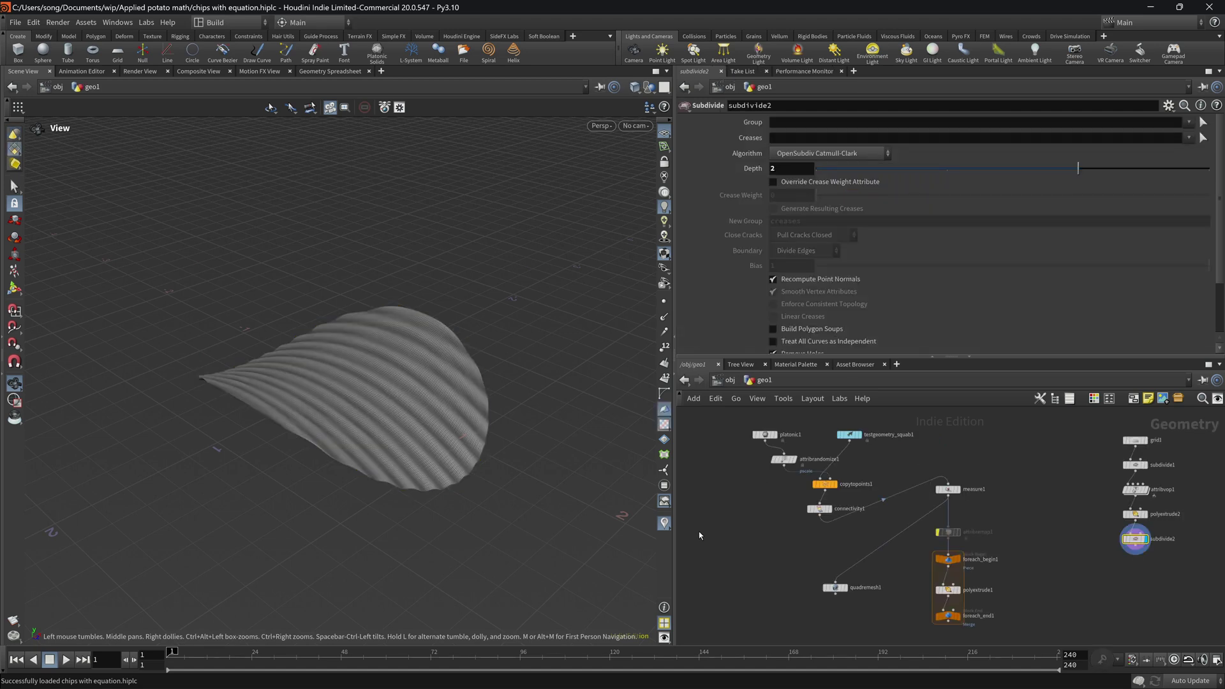
pyautogui.moveTo(429, 410); pyautogui.dragTo(524, 372)
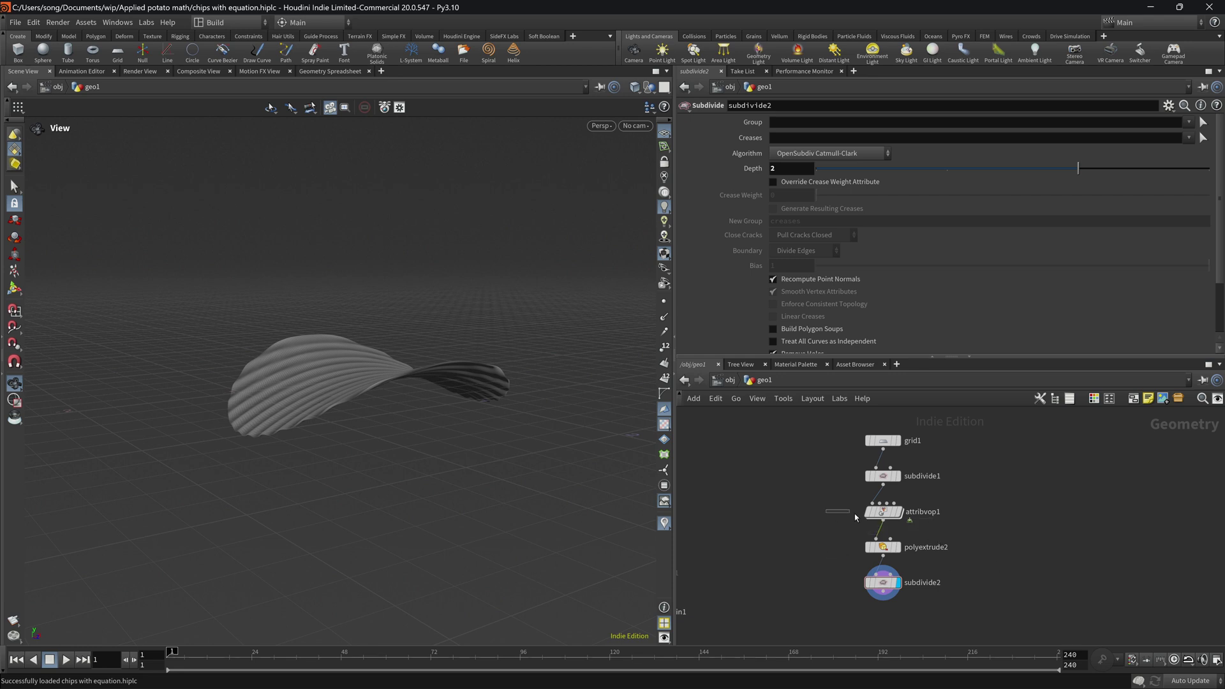
# - Inside attribvop1, disconnect the stripes wire from the displacenml1 node
pyautogui.press('Return')
pyautogui.click(1085, 562)
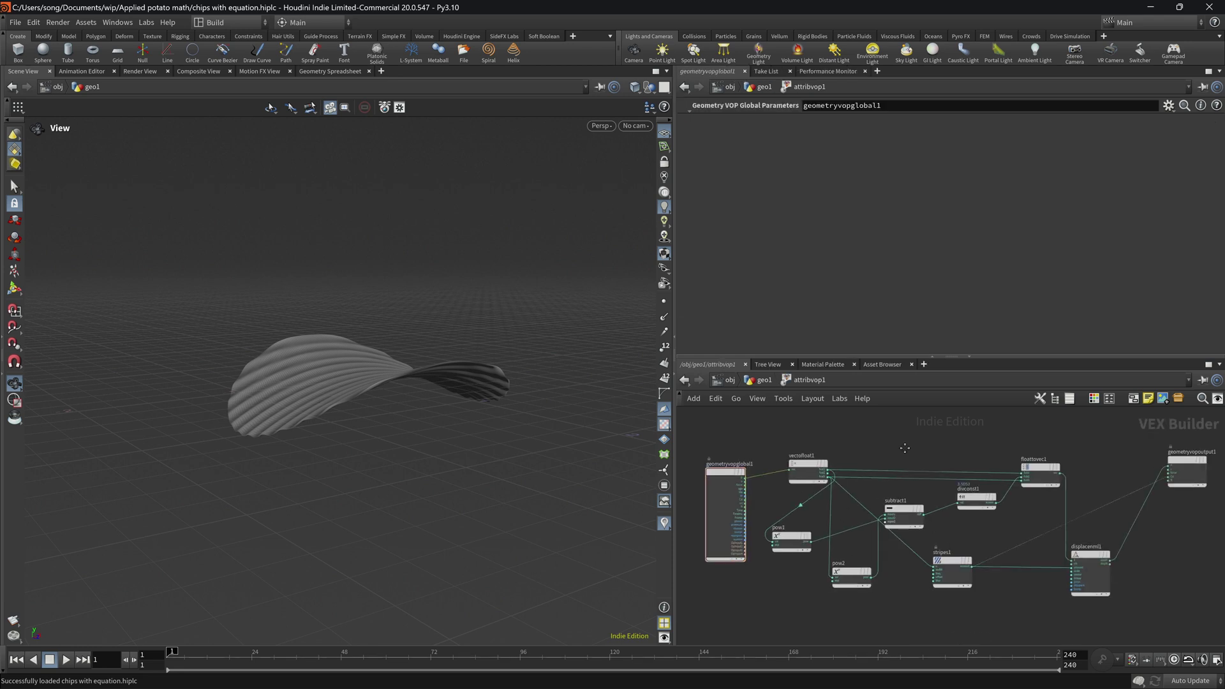
pyautogui.moveTo(1080, 502); pyautogui.dragTo(1005, 481)
pyautogui.click(1011, 471)
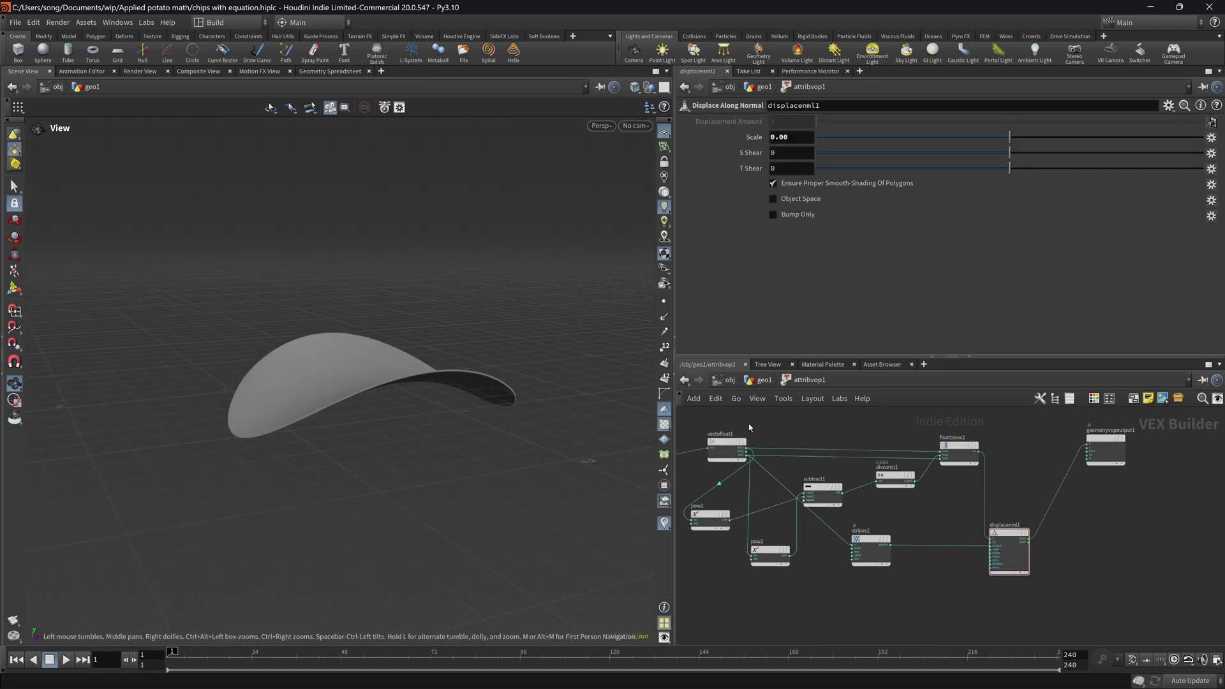
# - In geo1, compare the flat subdivided disc with the wavy attribvop1 surface
pyautogui.press('u')
pyautogui.scroll(1, 817, 464)
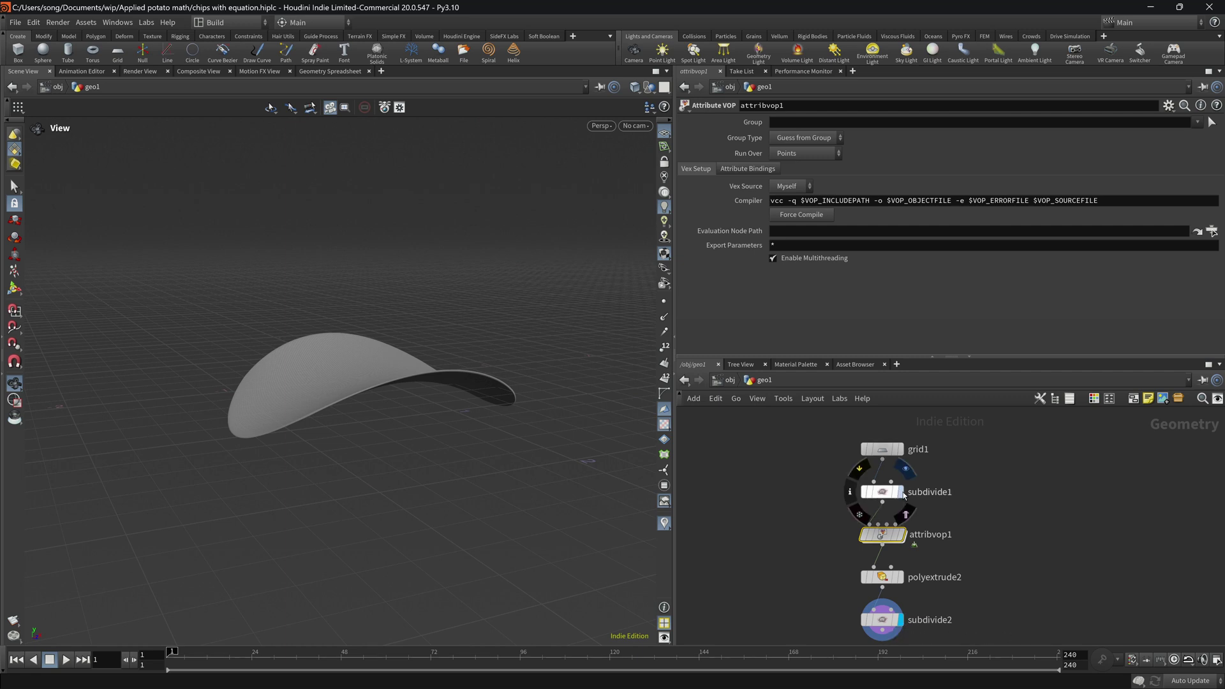
pyautogui.click(885, 487)
pyautogui.click(899, 535)
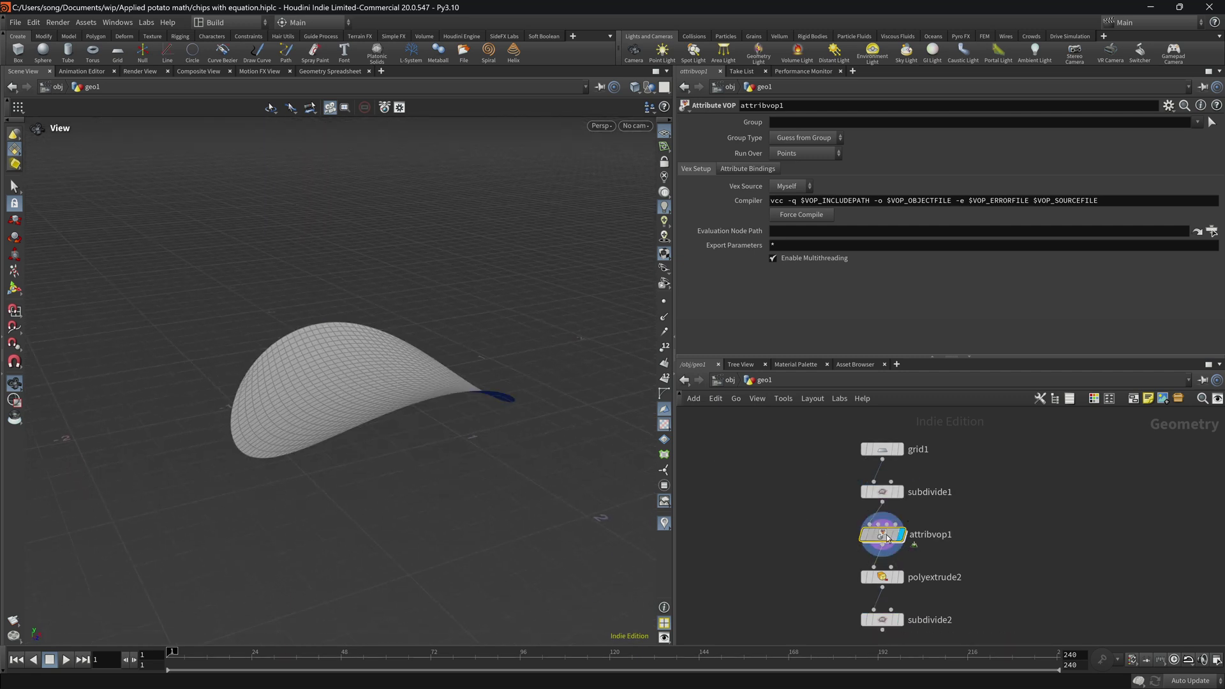
# - Re-enter attribvop1 and undo the changes to restore the stripe displacement
pyautogui.doubleClick(882, 534)
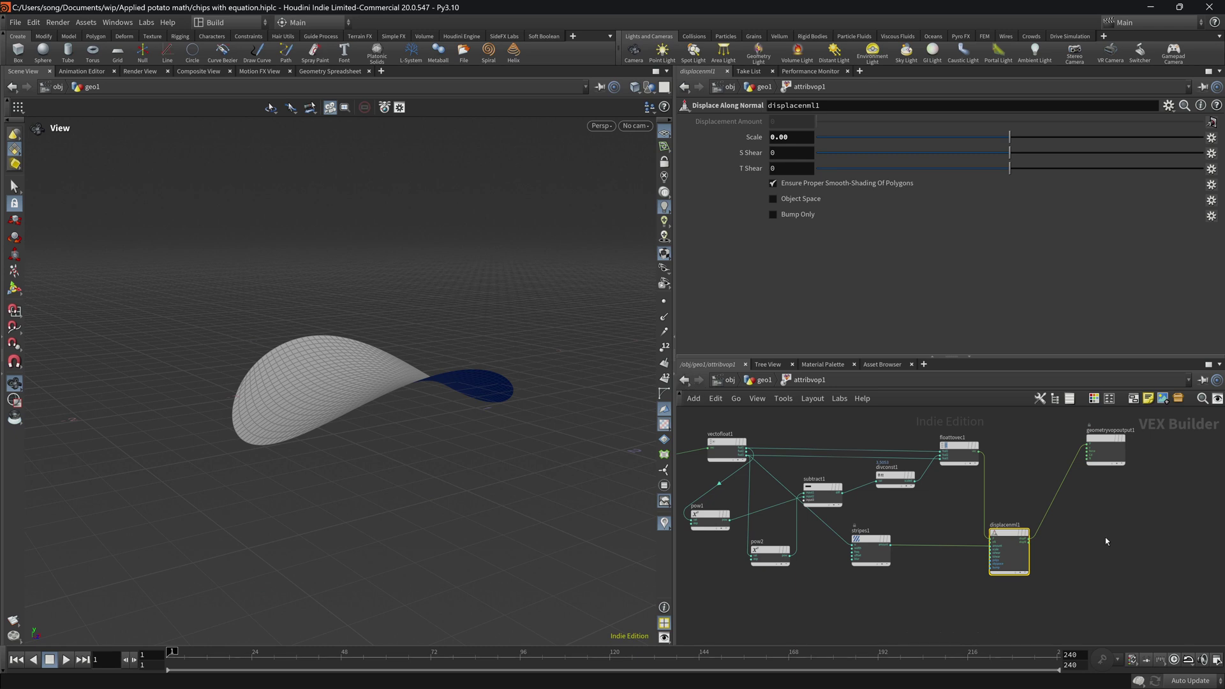
pyautogui.hotkey('ctrl', 'z')
pyautogui.hotkey('ctrl', 'z')
pyautogui.hotkey('ctrl', 'z')
pyautogui.hotkey('ctrl', 'z')
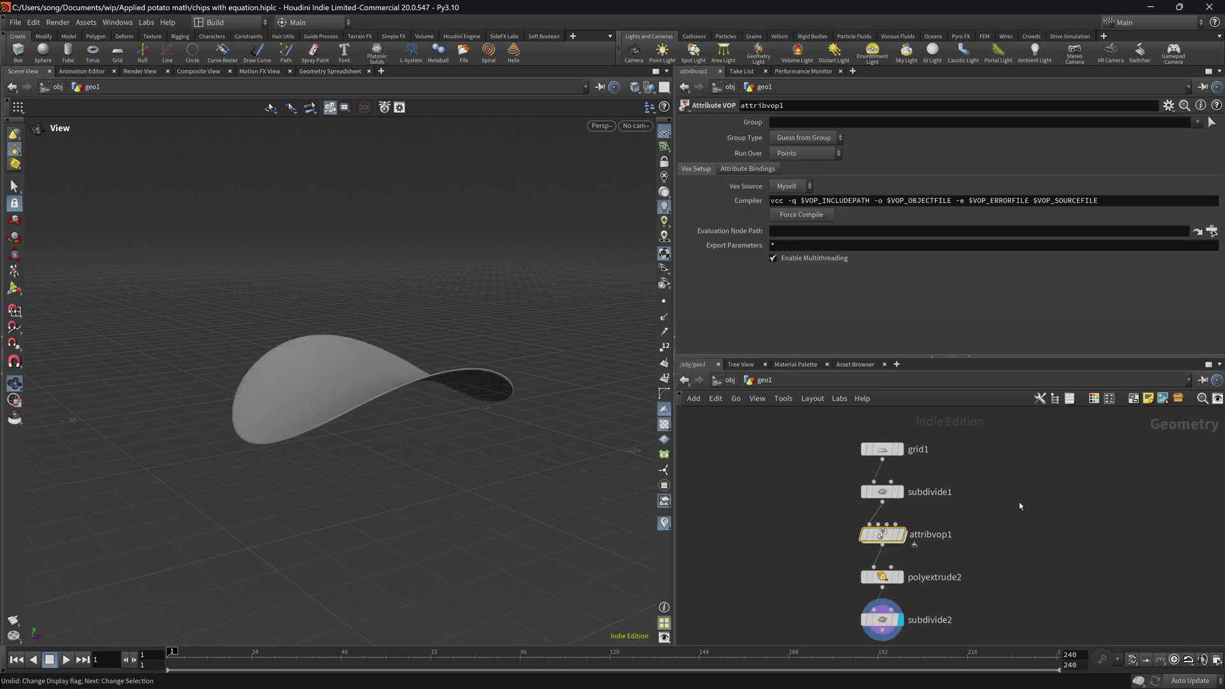
pyautogui.hotkey('ctrl', 'z')
pyautogui.hotkey('ctrl', 'z')
pyautogui.hotkey('ctrl', 'z')
pyautogui.hotkey('ctrl', 'z')
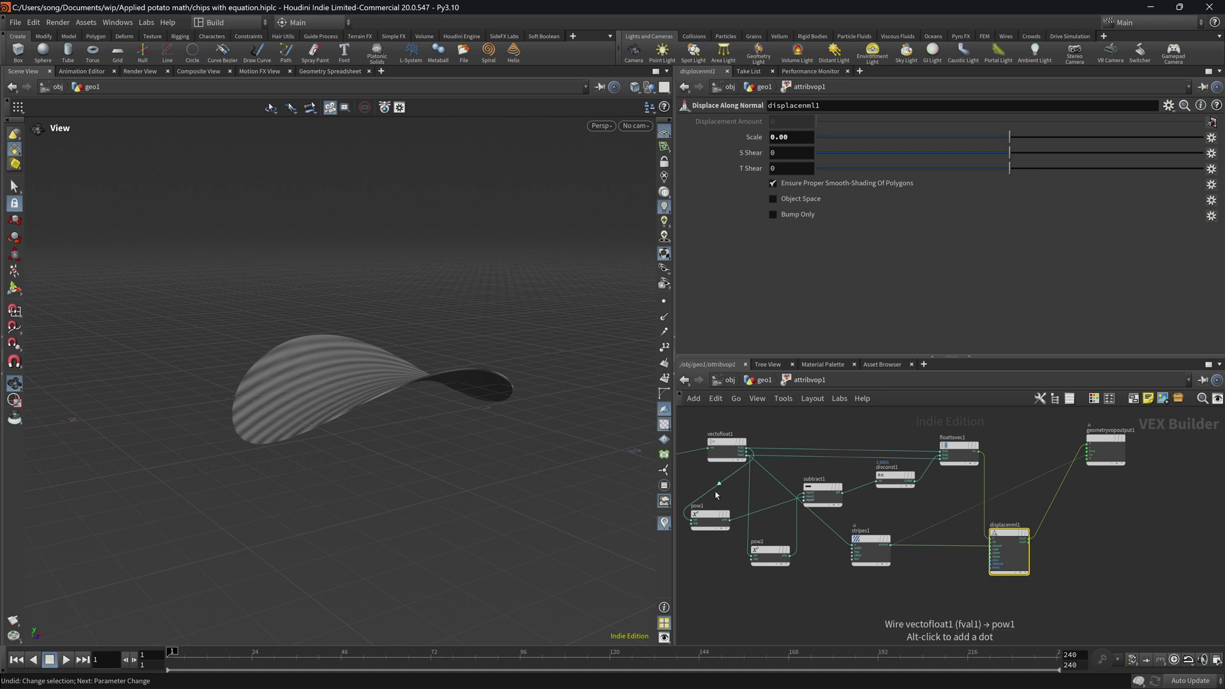
# - Go up to /obj, select geo1, and switch to the stage network for the Karma XPU render
pyautogui.press('u')
pyautogui.click(716, 399)
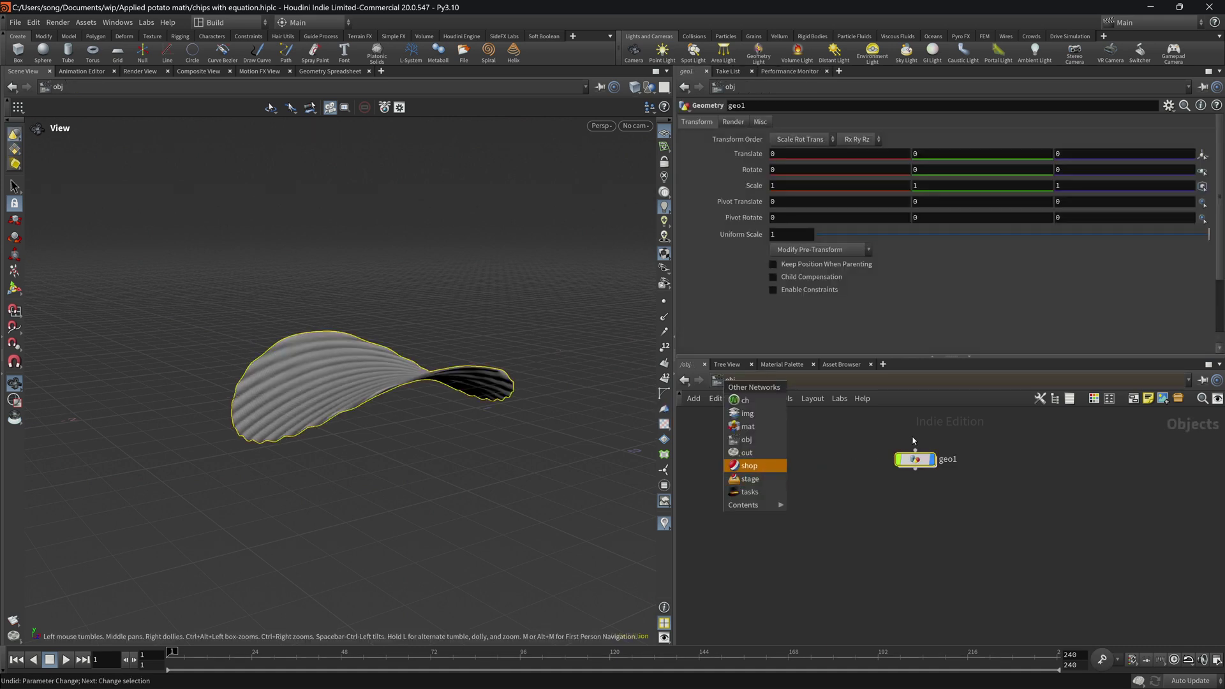
pyautogui.click(879, 439)
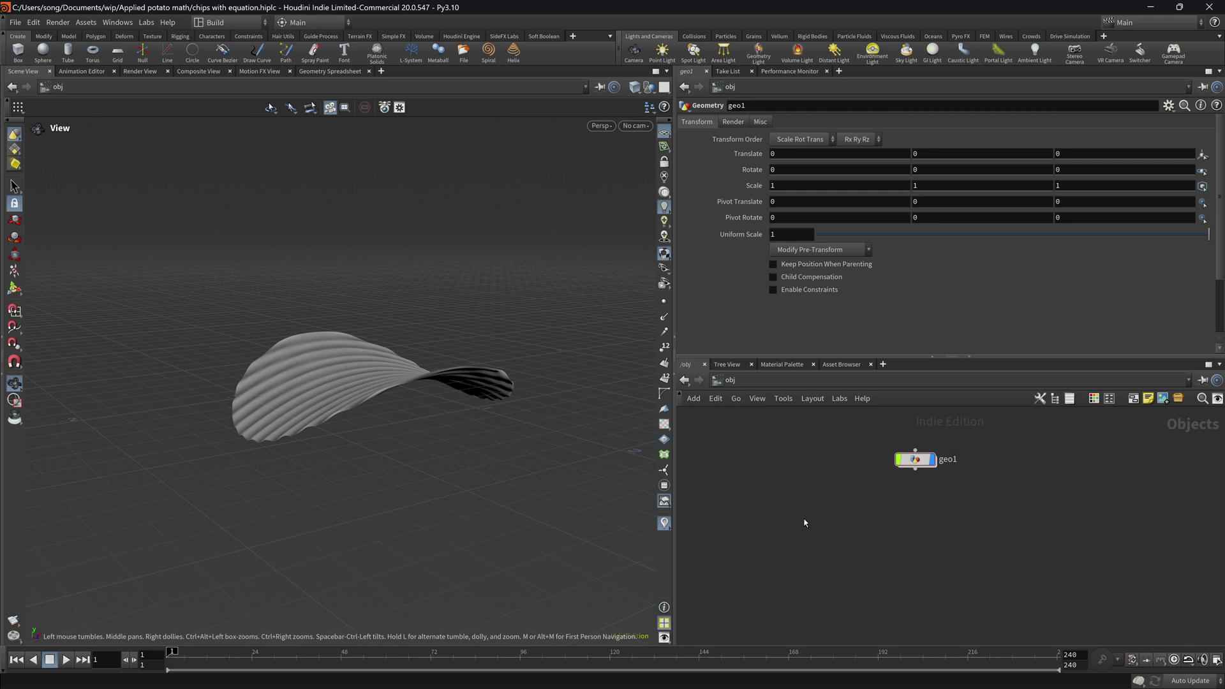
pyautogui.moveTo(794, 506); pyautogui.dragTo(984, 444)
pyautogui.click(726, 384)
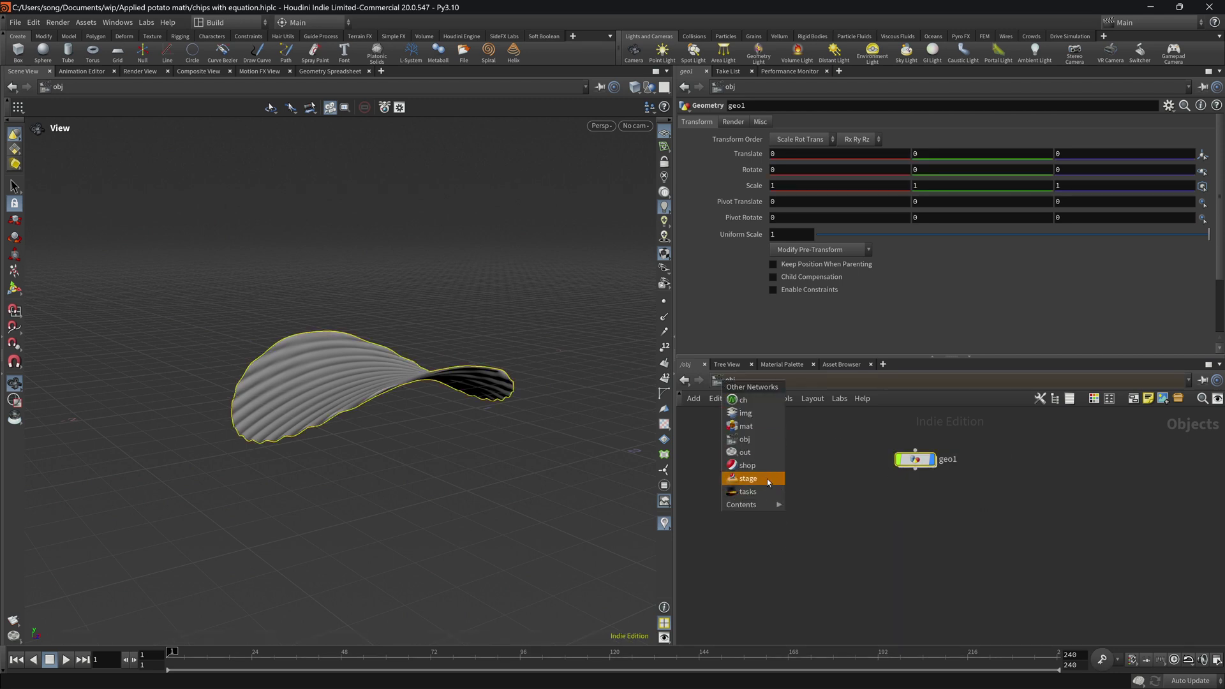
pyautogui.click(767, 479)
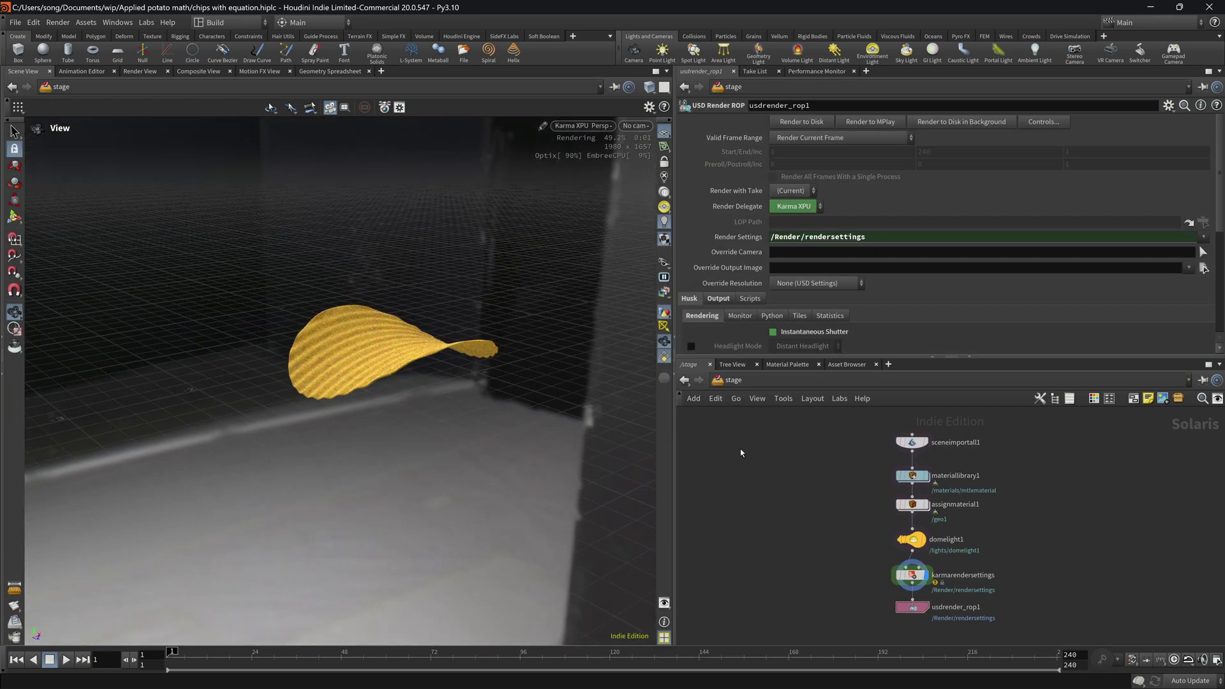
# - Dolly in on the rendered potato chip
pyautogui.scroll(2, 639, 433)
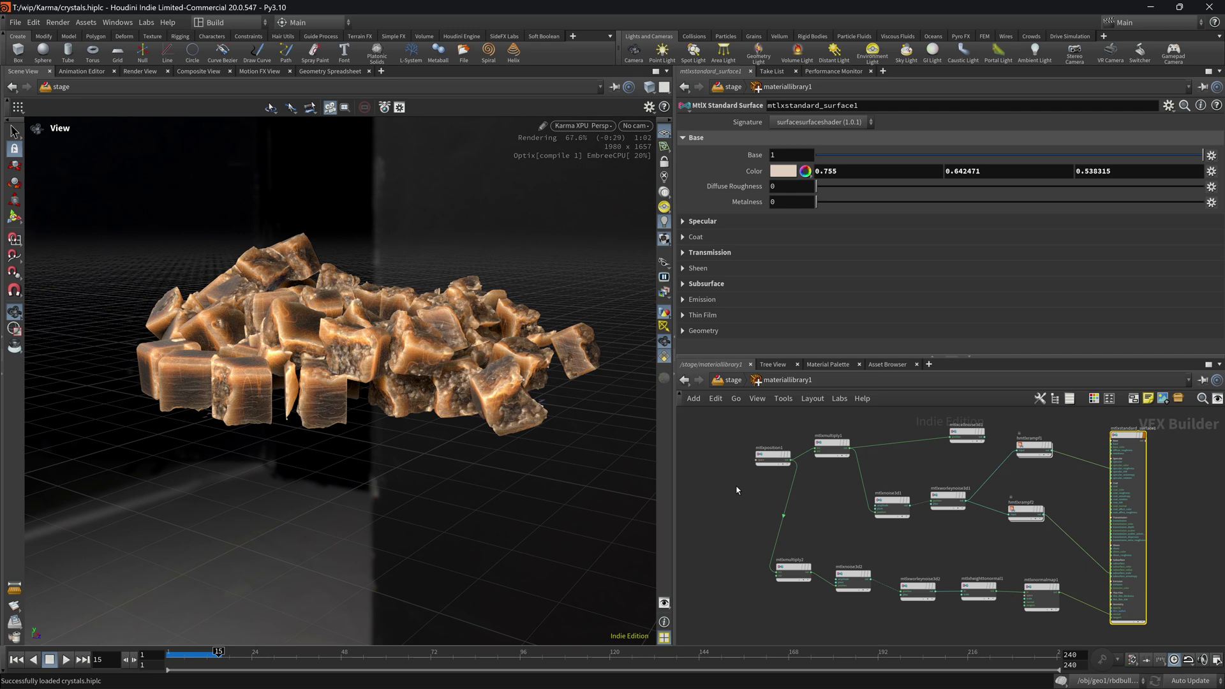
# - Move to the object-level network and dive into the geo1 crystals object
pyautogui.click(728, 380)
pyautogui.click(731, 380)
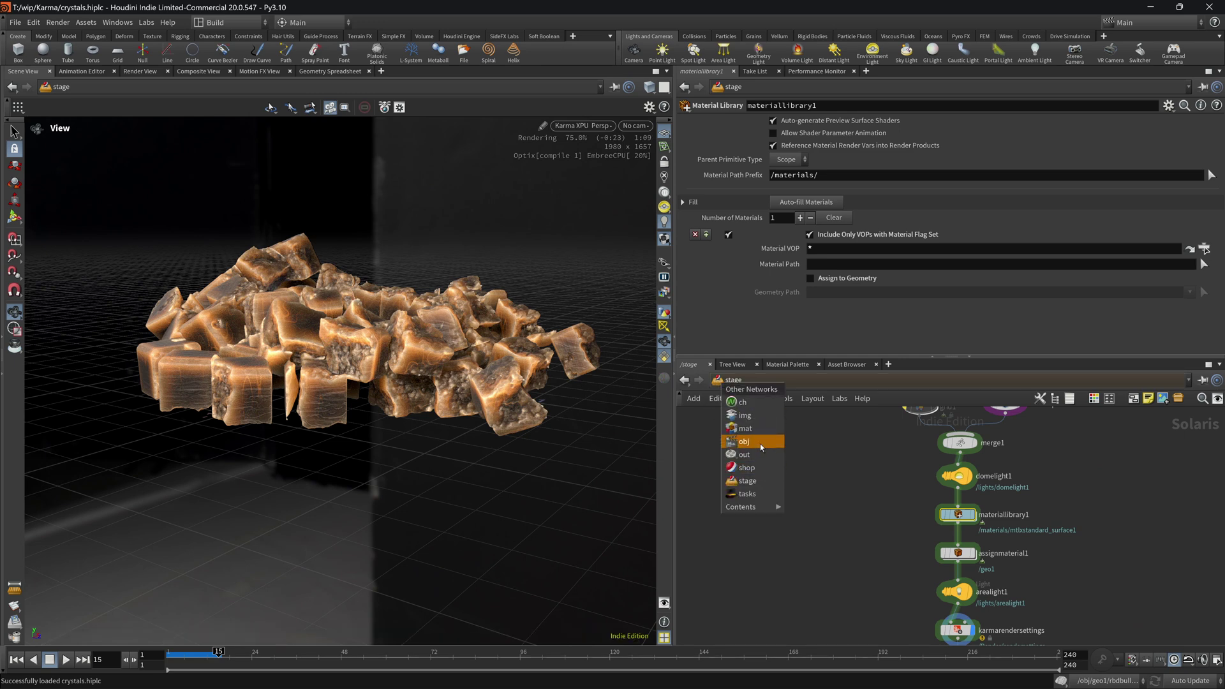
pyautogui.click(760, 442)
pyautogui.moveTo(782, 473); pyautogui.dragTo(1059, 597)
pyautogui.press('Return')
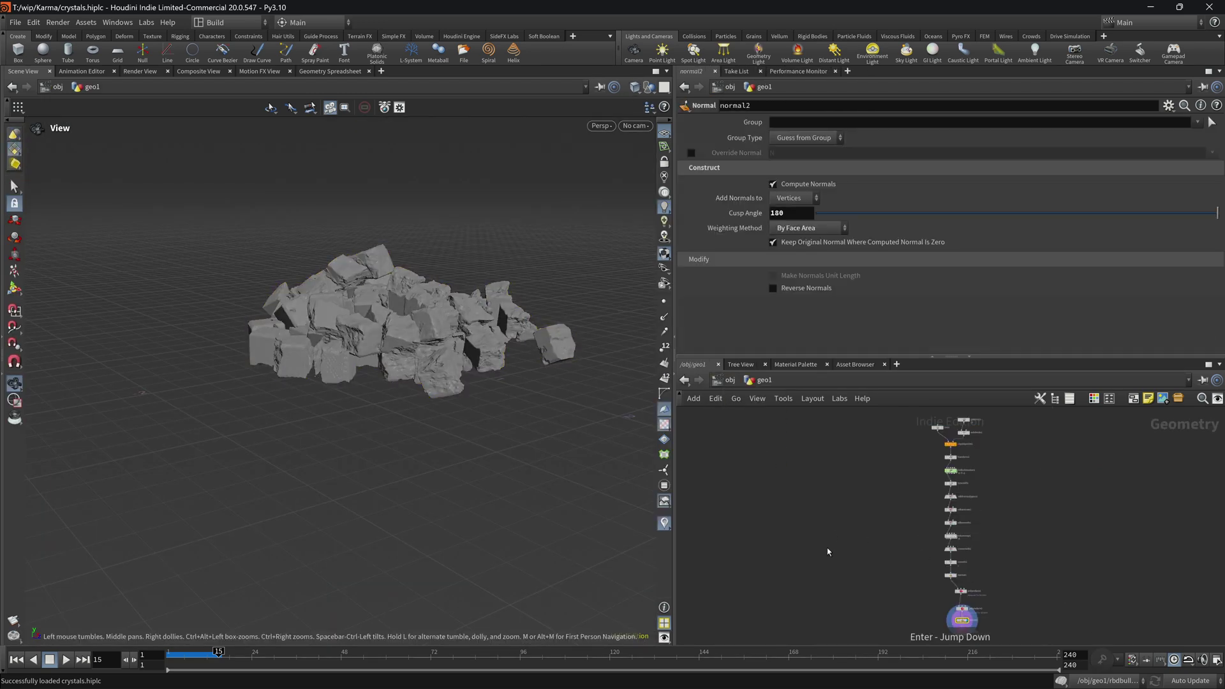
# - Orbit around the crystal pile, then go back up to the Solaris stage
pyautogui.moveTo(388, 333); pyautogui.dragTo(394, 361)
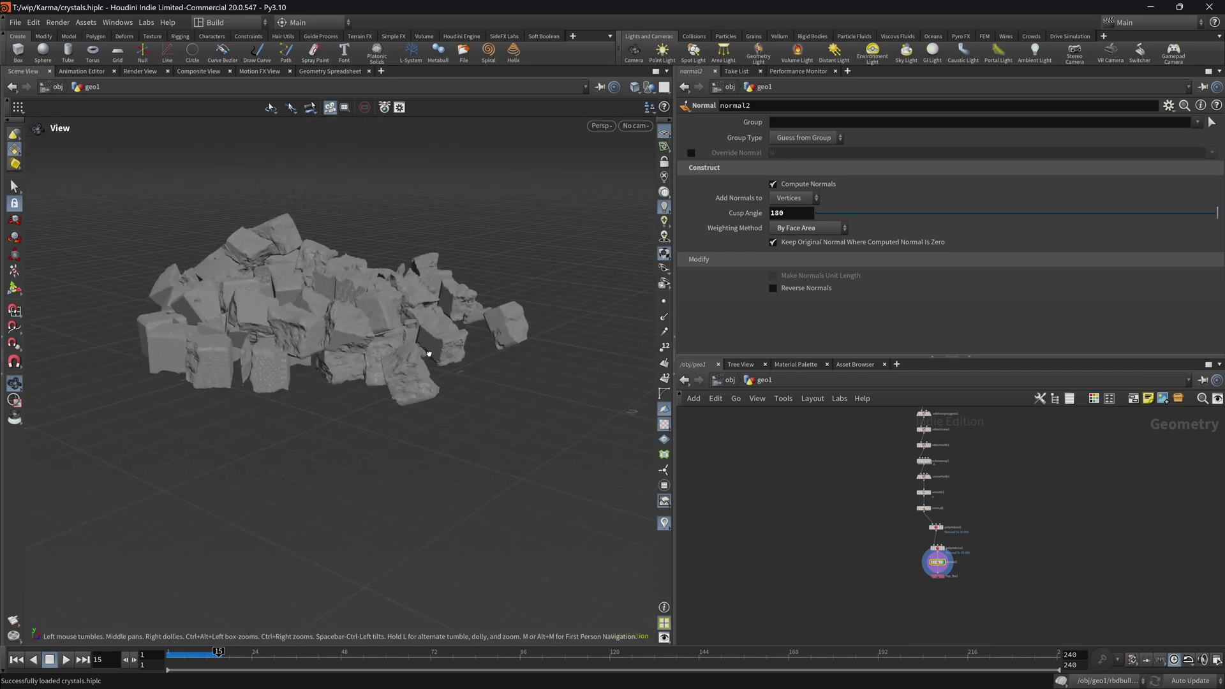
pyautogui.moveTo(429, 353)
pyautogui.mouseDown()
pyautogui.moveTo(287, 309)
pyautogui.moveTo(451, 342)
pyautogui.moveTo(306, 389)
pyautogui.moveTo(408, 354)
pyautogui.moveTo(370, 341)
pyautogui.moveTo(442, 348)
pyautogui.mouseUp()
pyautogui.press('u')
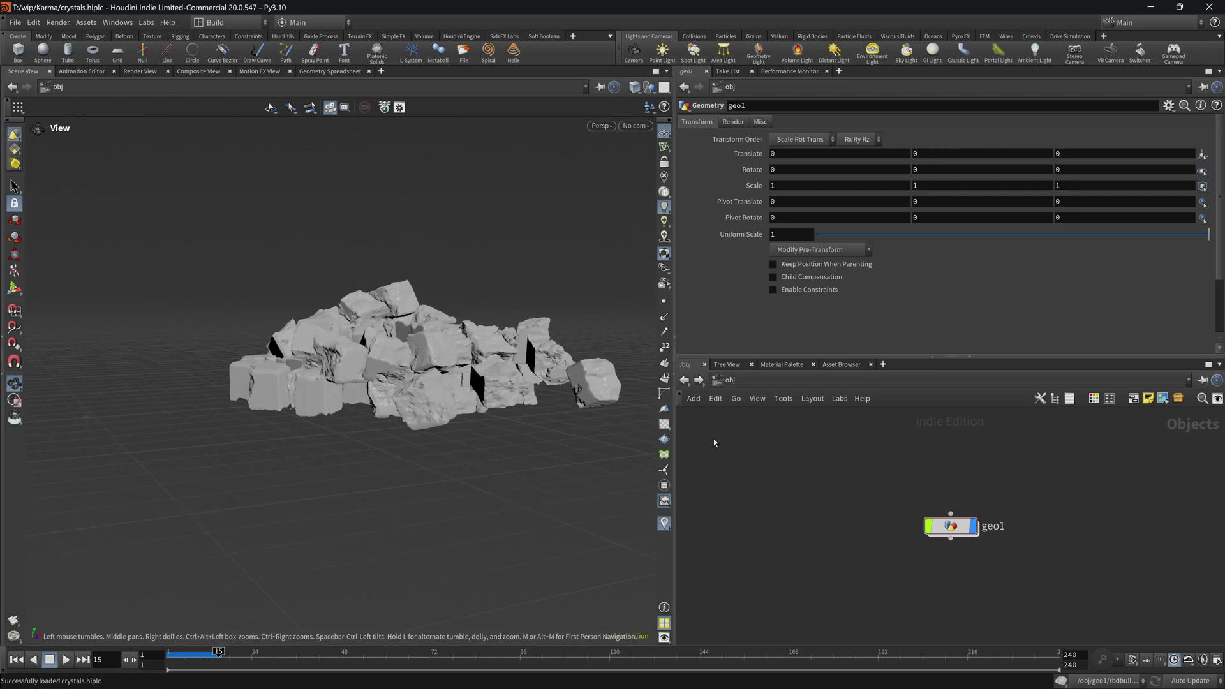
pyautogui.click(687, 382)
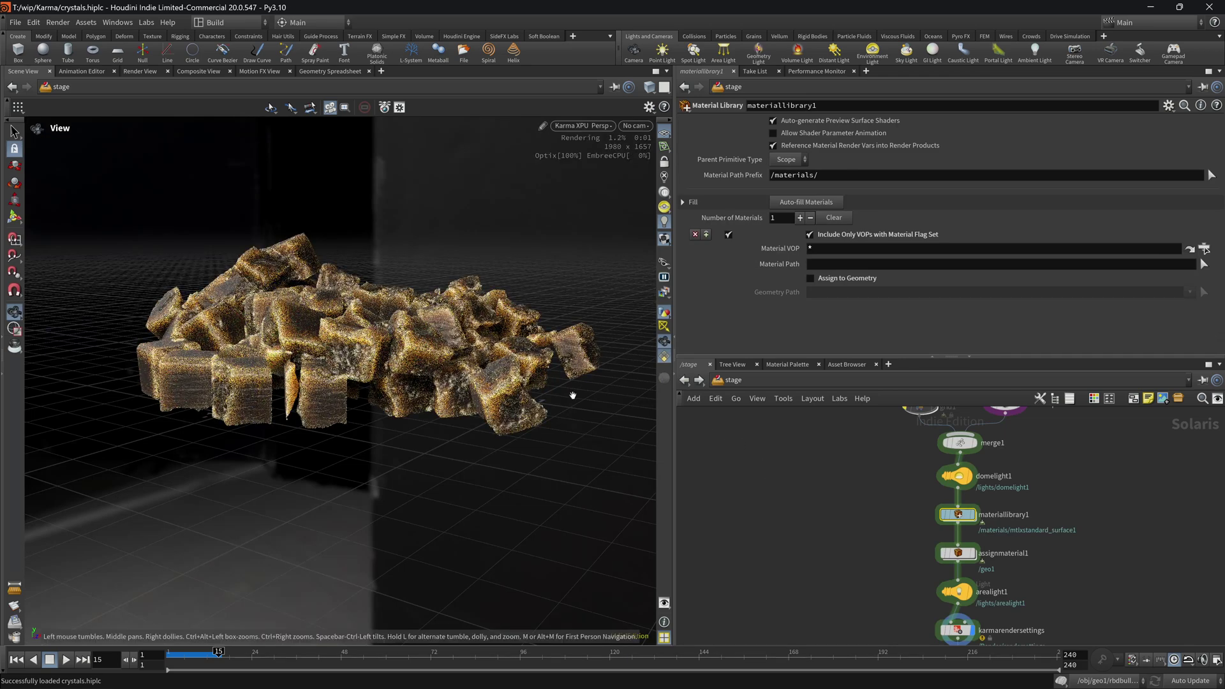
# - Orbit to a low side view, then enter materiallibrary1 to view the crystals' MaterialX shaders
pyautogui.moveTo(397, 355); pyautogui.dragTo(501, 389)
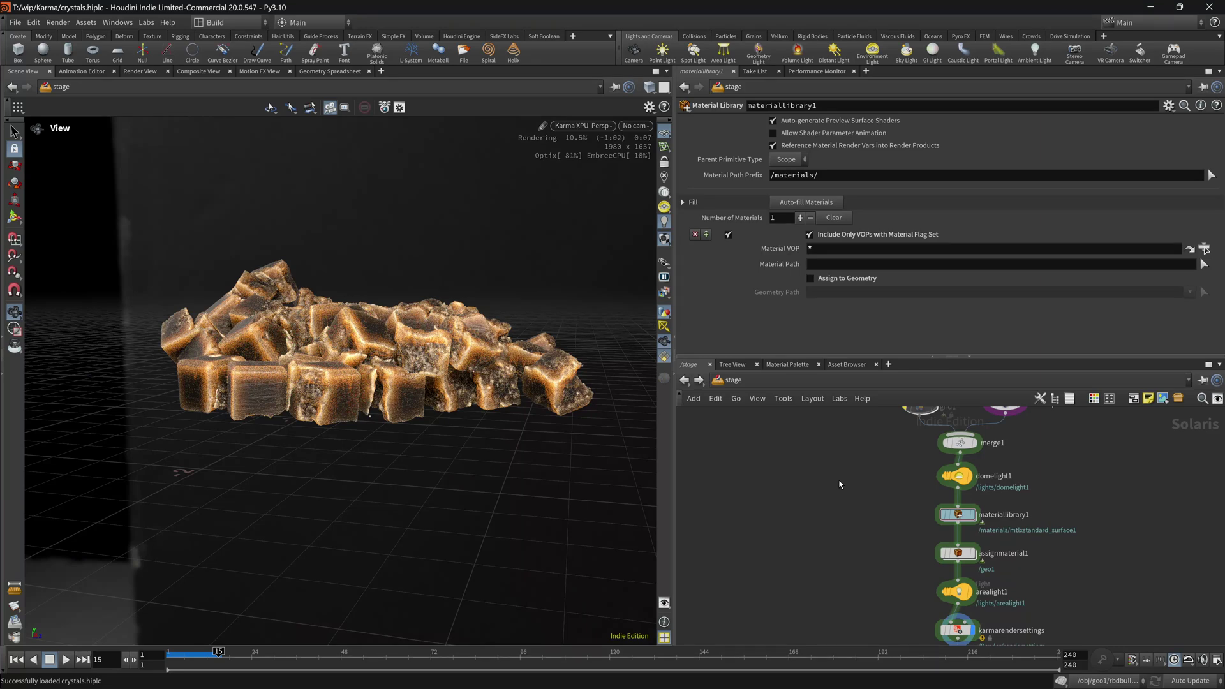
pyautogui.moveTo(839, 484); pyautogui.dragTo(944, 524)
pyautogui.press('Return')
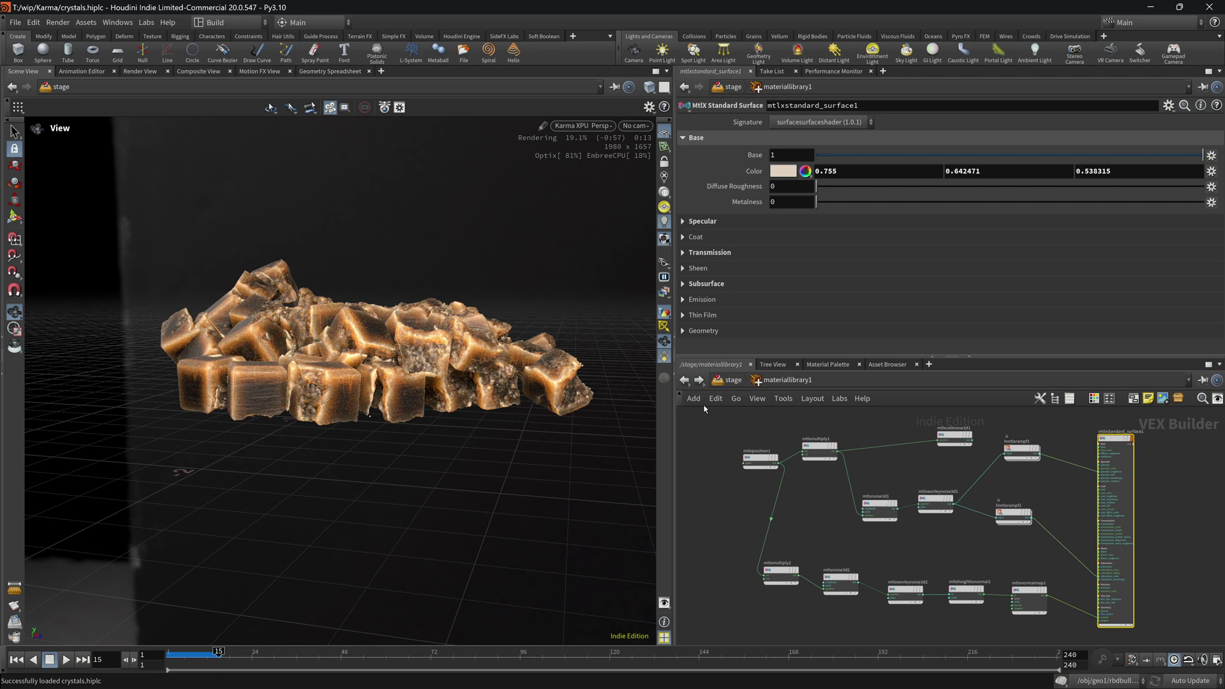
# - Go up from materiallibrary1 back to the stage node chain
pyautogui.click(730, 381)
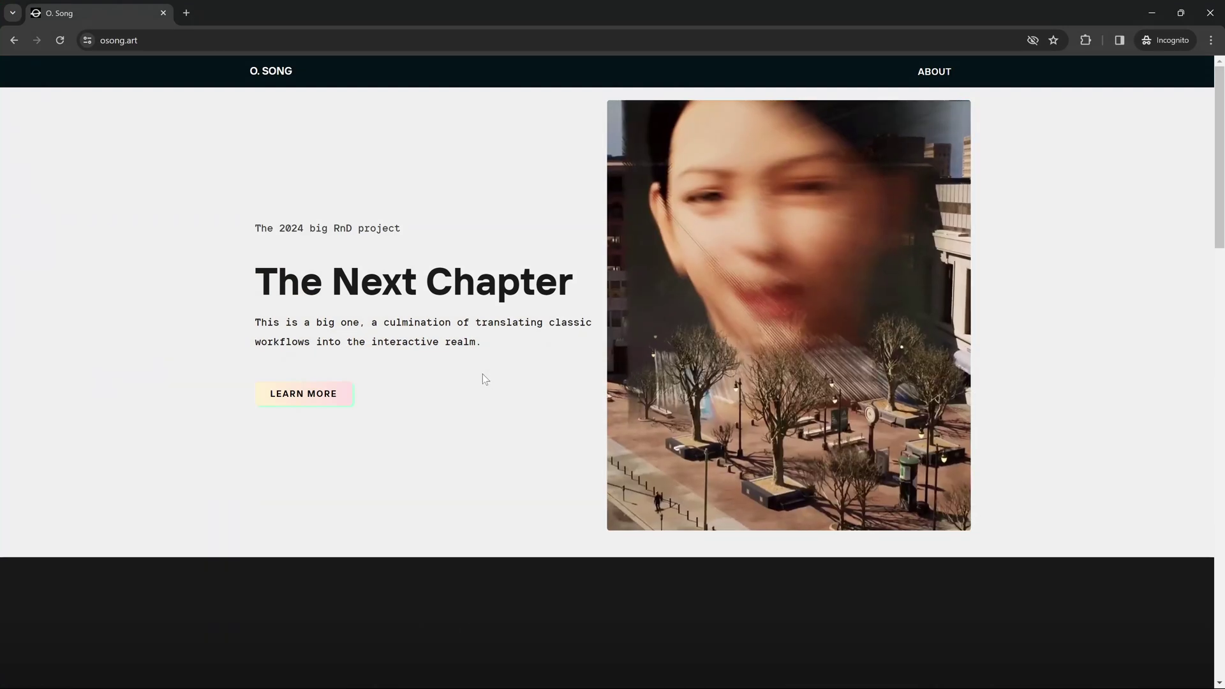
# - Scroll the osong.art homepage and open The Next Chapter 2024 plans page
pyautogui.scroll(-10, 449, 438)
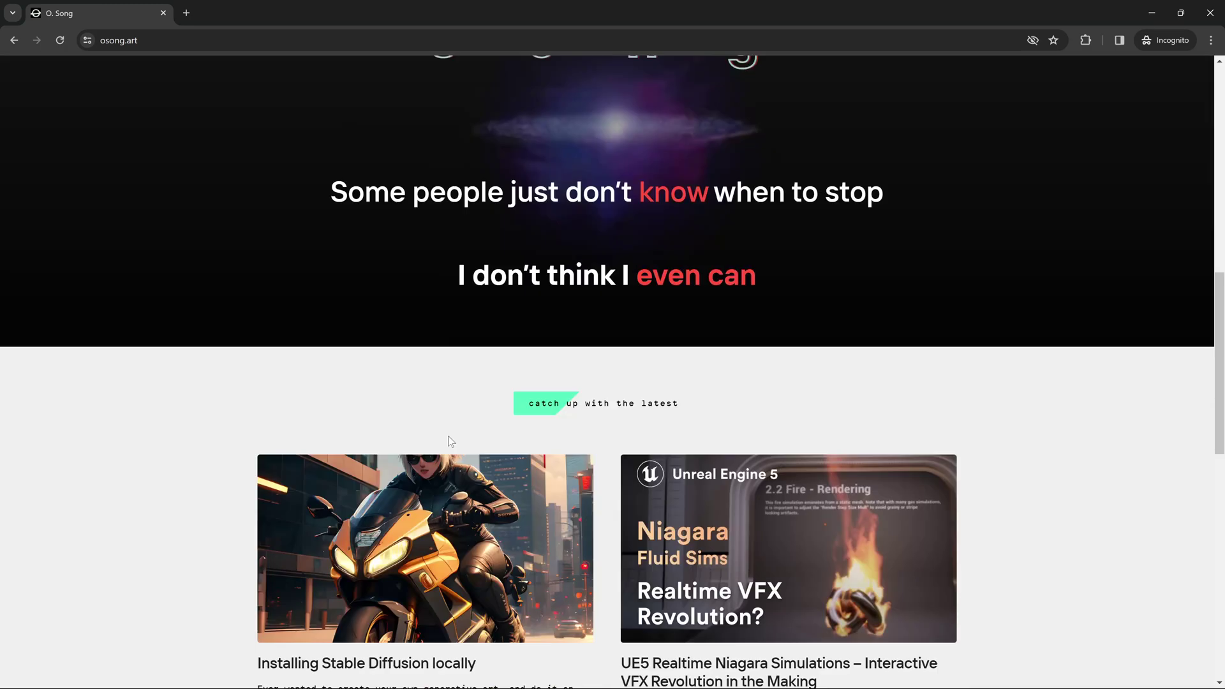
pyautogui.scroll(10, 446, 440)
pyautogui.click(322, 396)
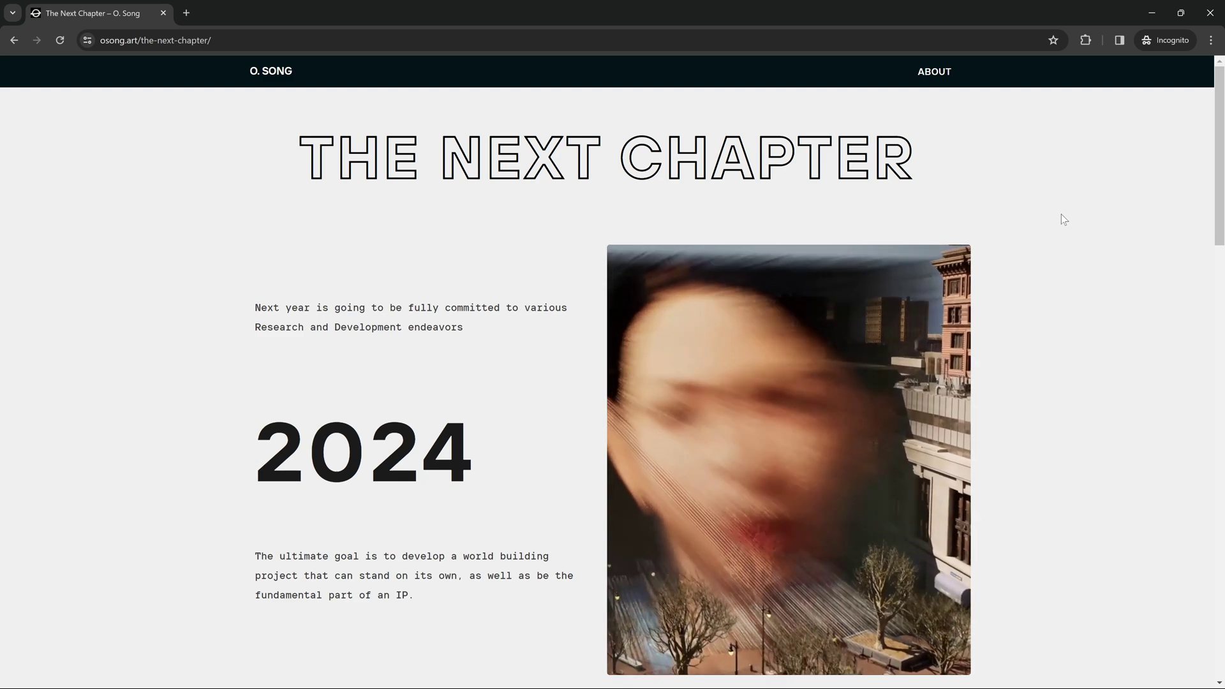
# - Scroll through The Next Chapter page and return to the top
pyautogui.scroll(-1, 1101, 246)
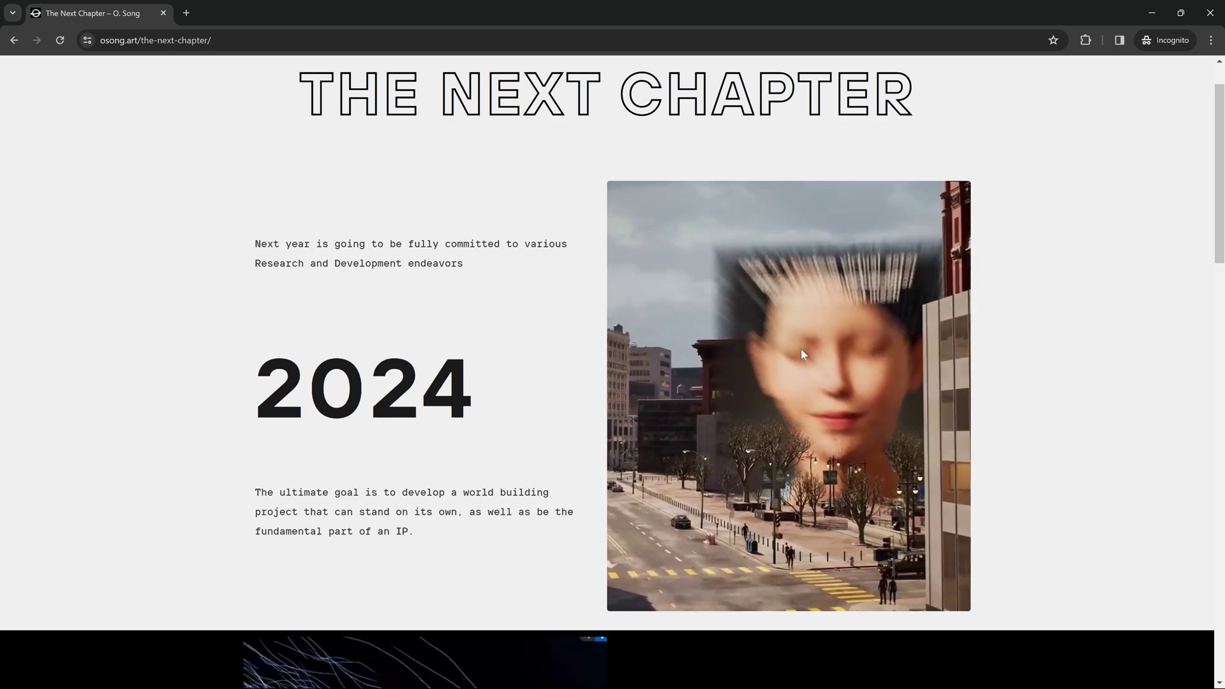
pyautogui.scroll(-7, 886, 370)
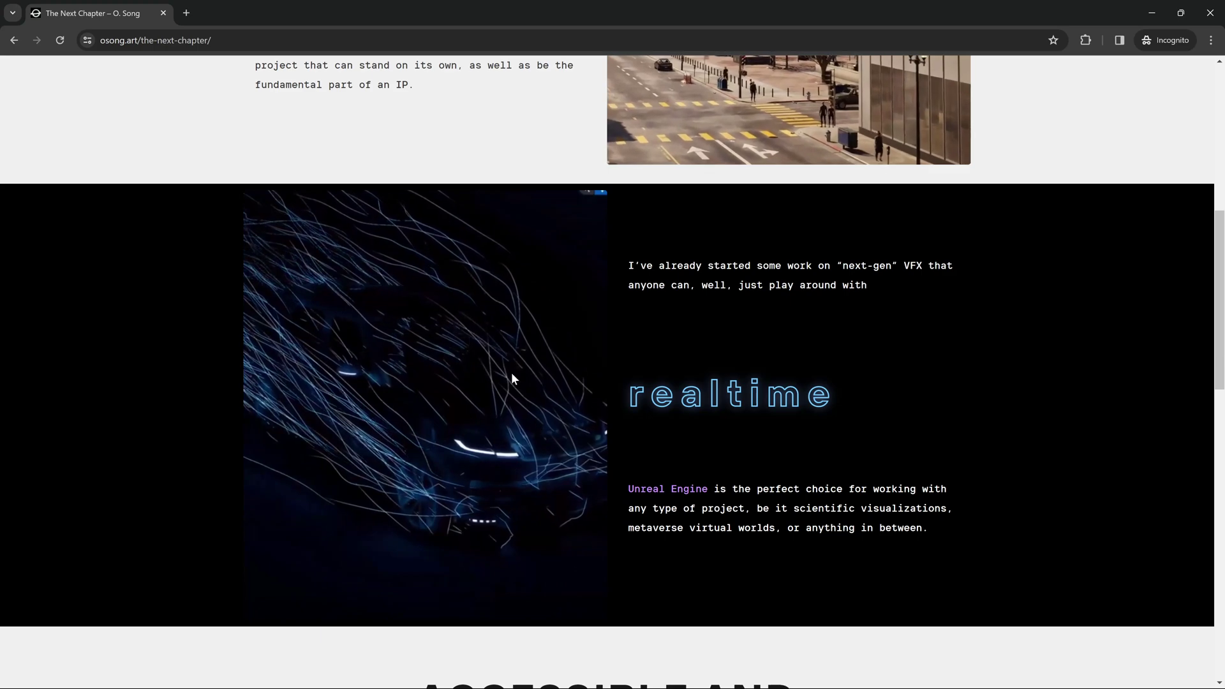
pyautogui.scroll(-7, 477, 353)
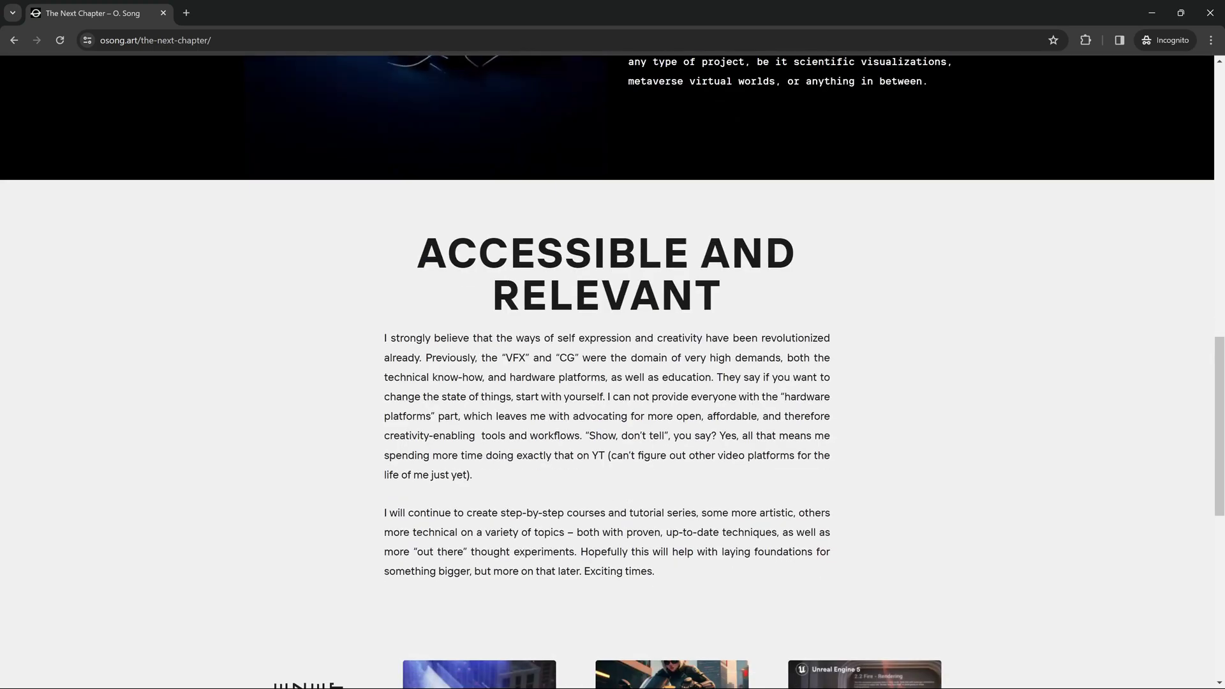
pyautogui.scroll(-2, 1157, 393)
pyautogui.scroll(2, 1157, 393)
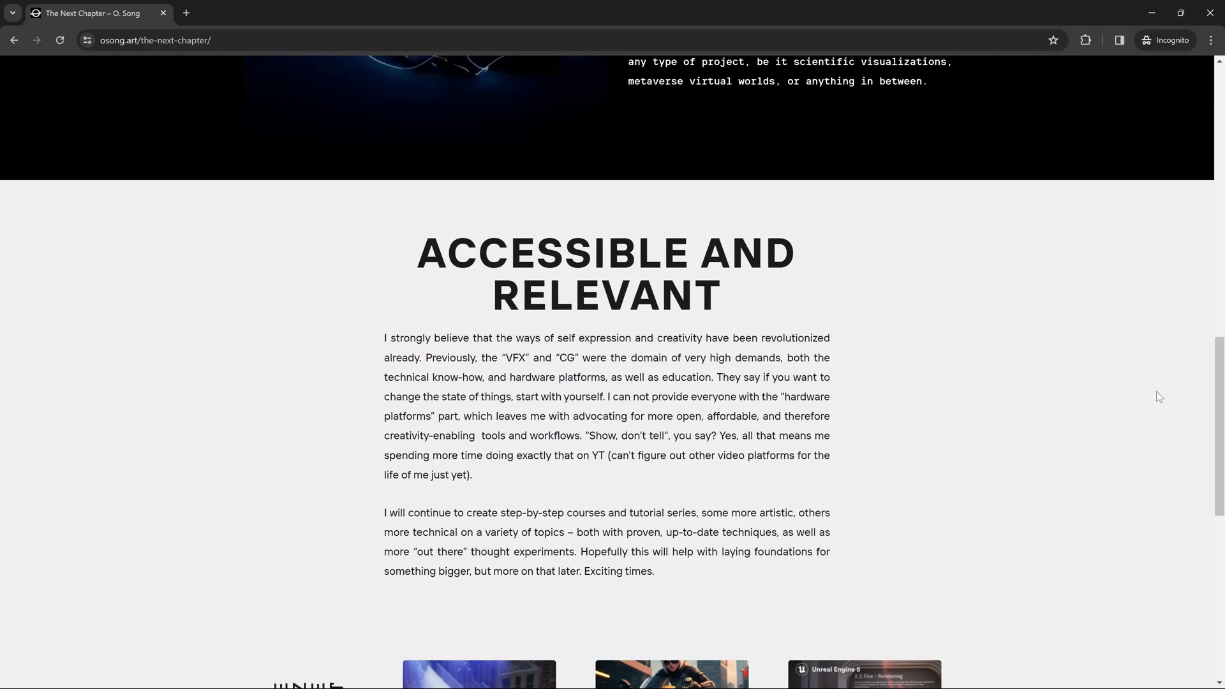
pyautogui.scroll(15, 1067, 376)
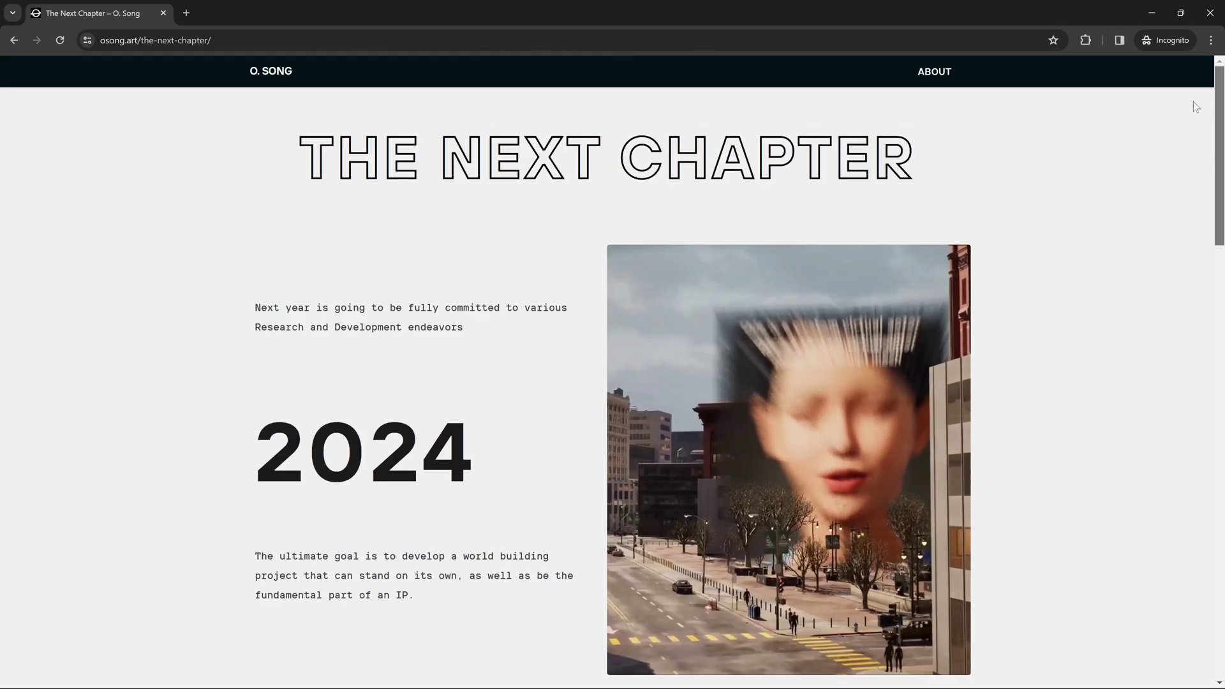
pyautogui.scroll(-1, 1137, 385)
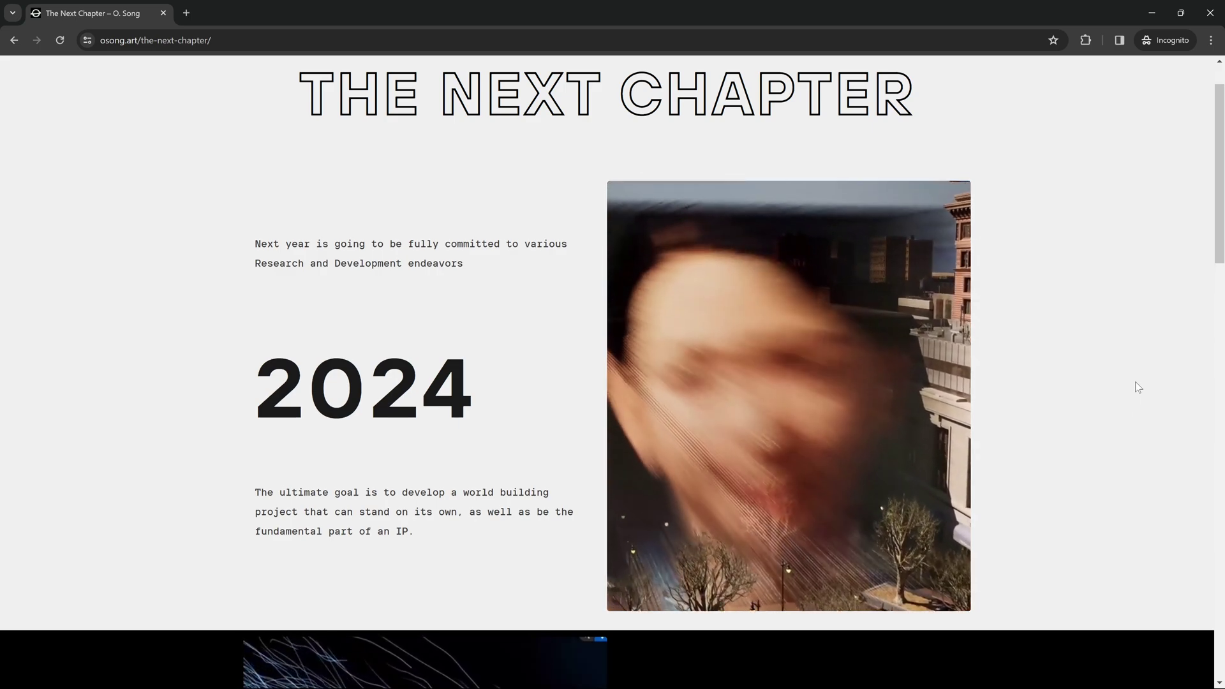
pyautogui.scroll(1, 1132, 383)
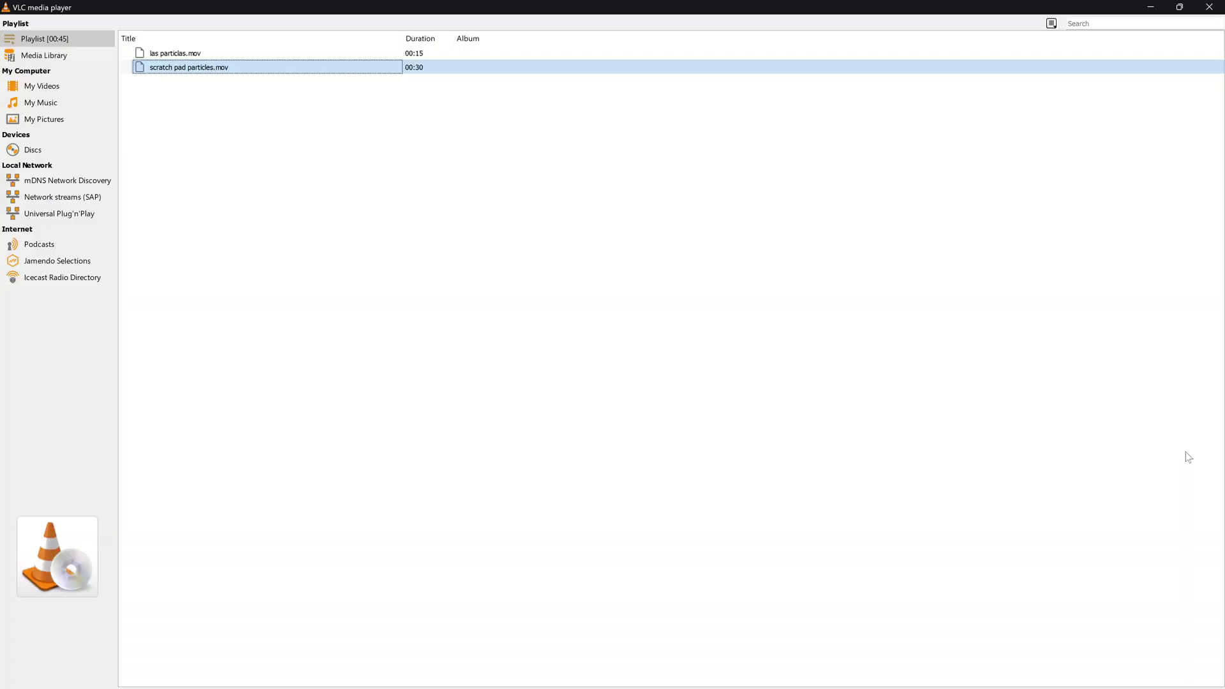
# - Close the VLC particle video and bring Chrome's Next Chapter page to the front
pyautogui.click(1148, 7)
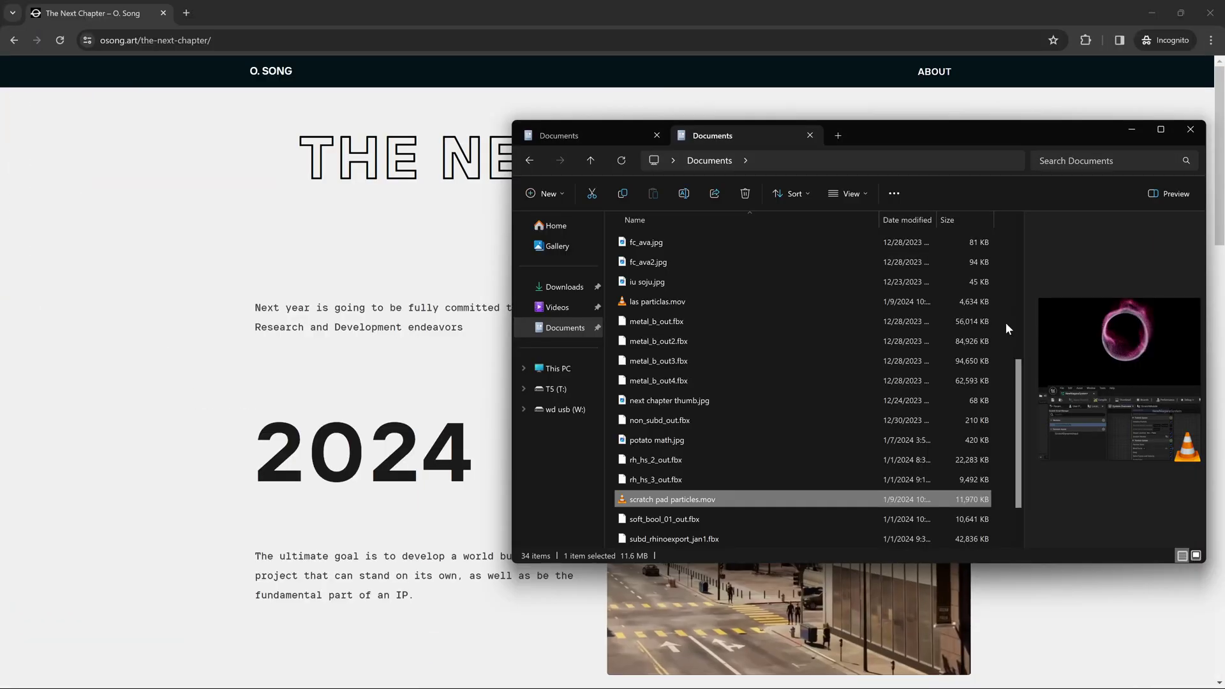
pyautogui.click(1047, 591)
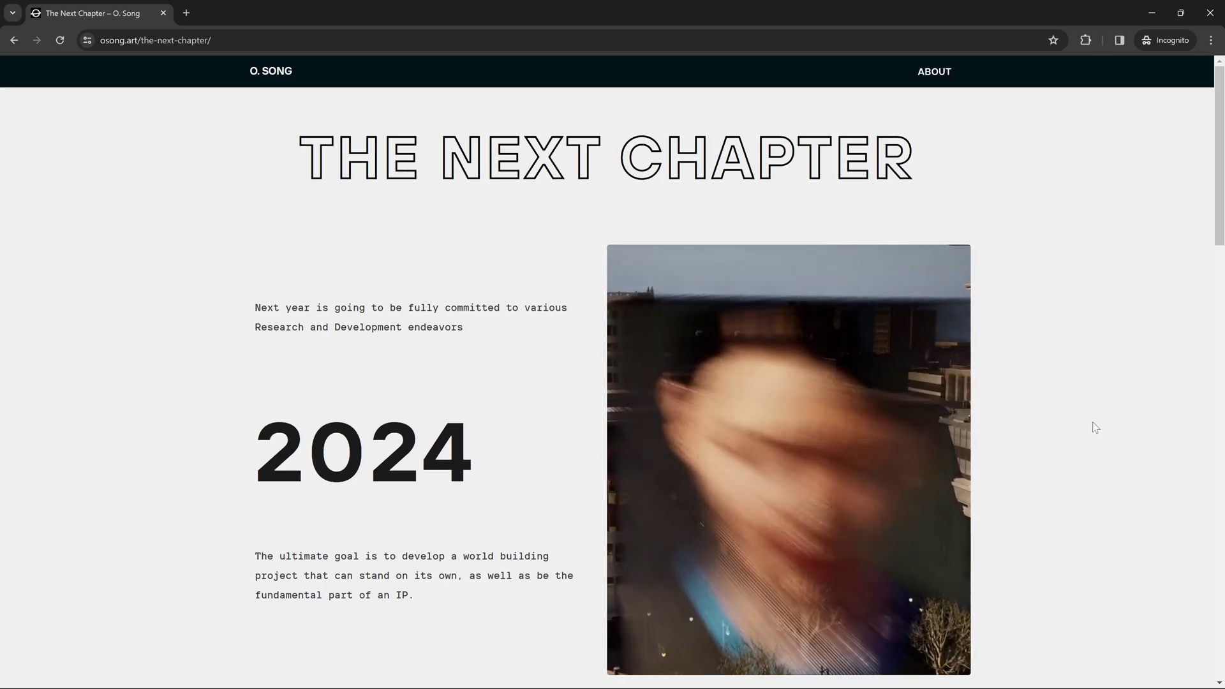
# - Go to the ABOUT page from the osong.art top navigation bar
pyautogui.click(922, 173)
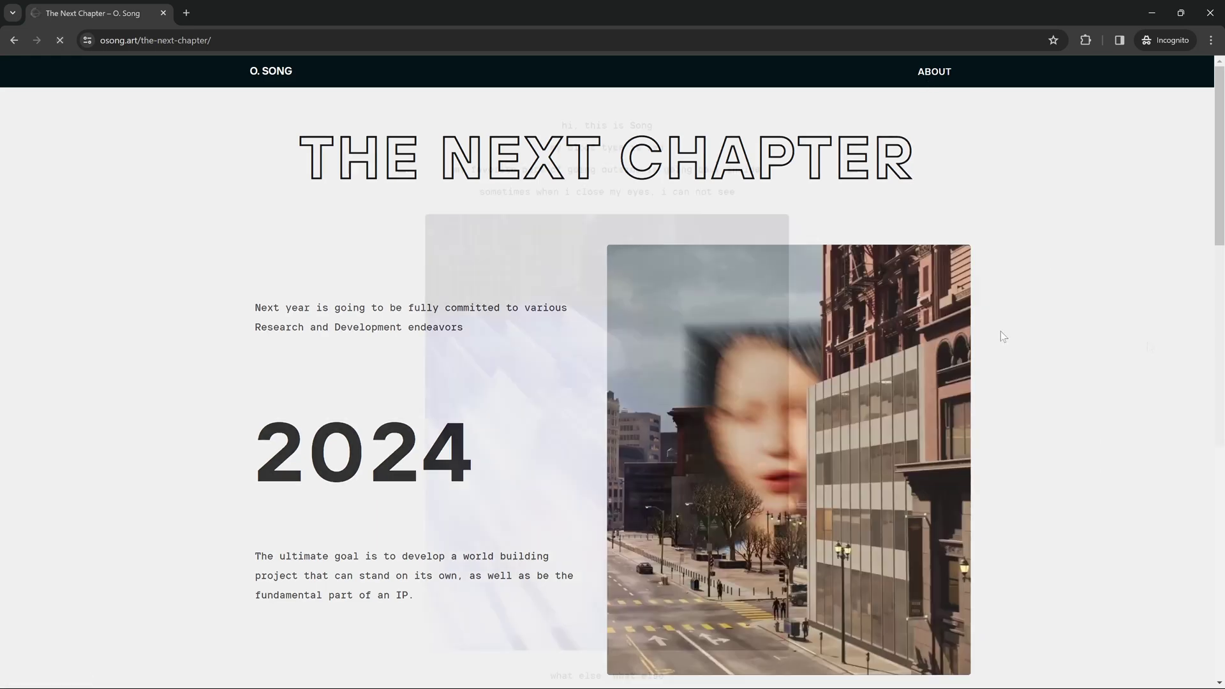